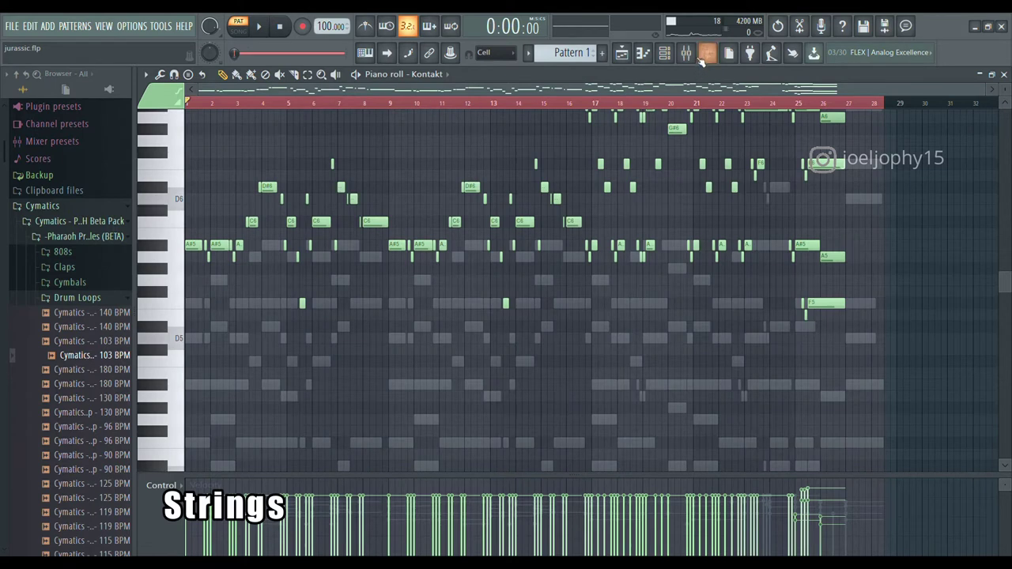
# Step: Open the first Kontakt channel's String Ensemble and play back its Pattern 1 melody in the piano roll
pyautogui.click(672, 59)
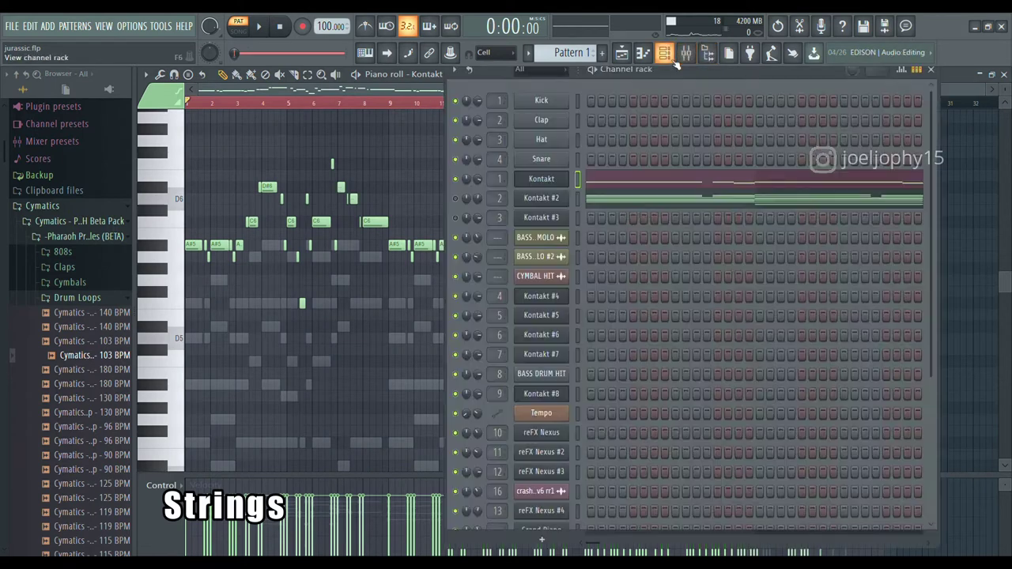
pyautogui.click(554, 180)
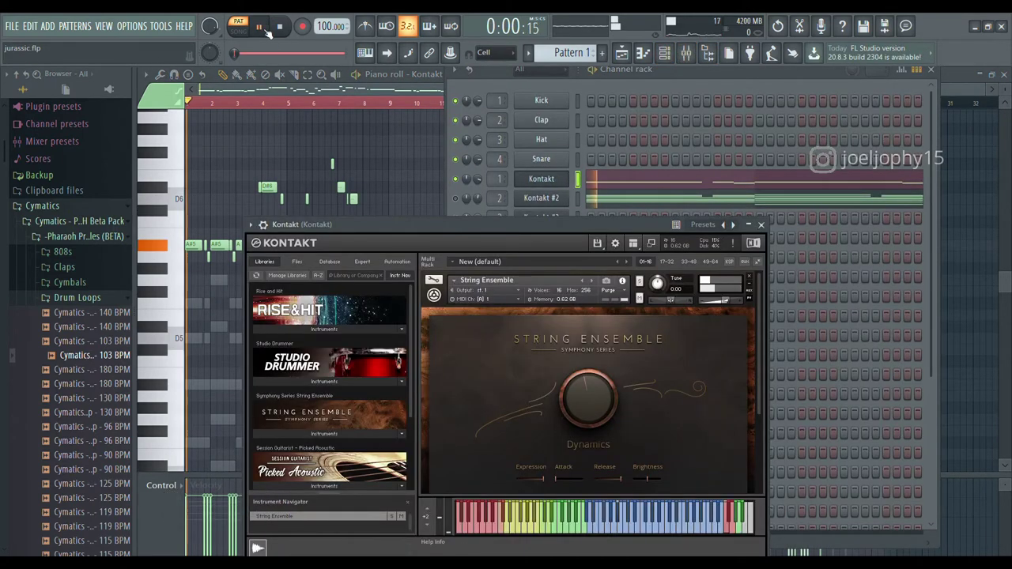
pyautogui.click(340, 95)
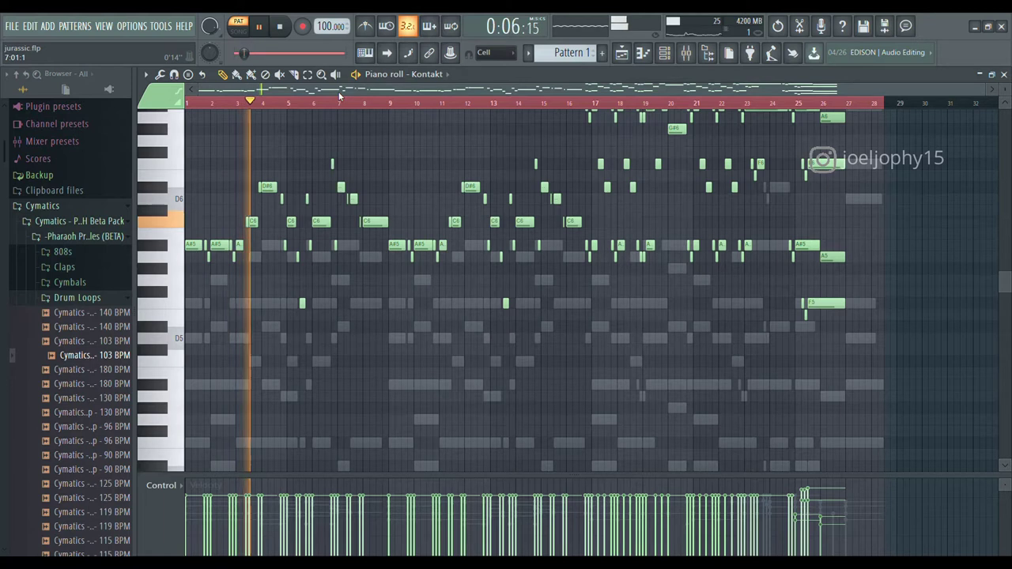
pyautogui.scroll(3, 336, 166)
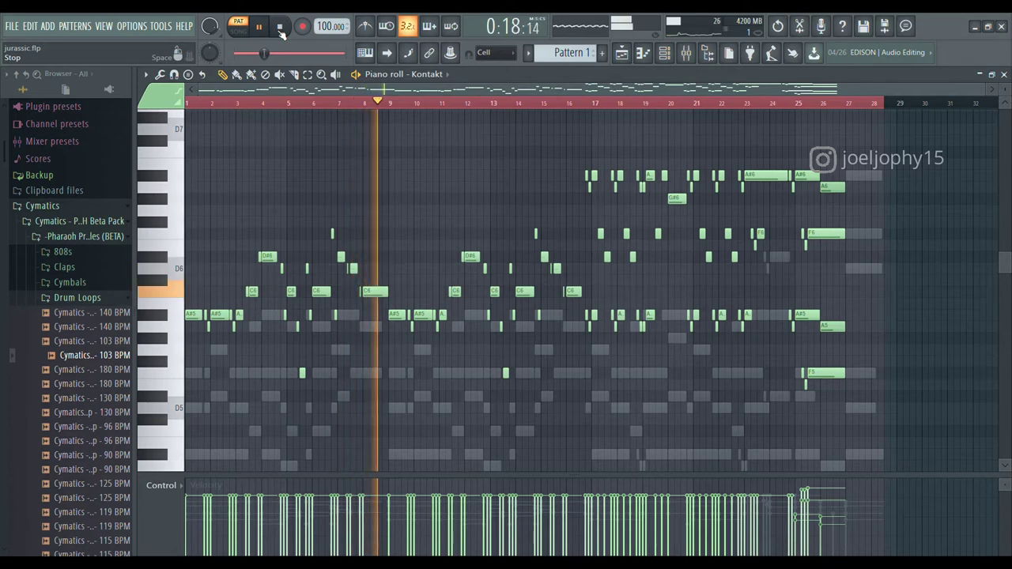
pyautogui.click(280, 30)
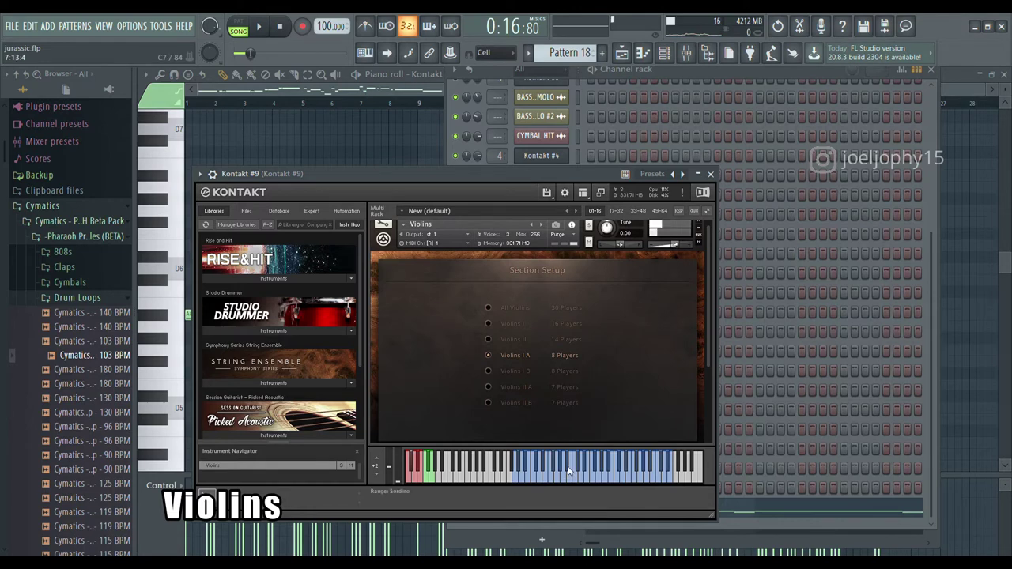
# Step: Play back the violin part of Pattern 18 and the solo tenor trombone part of Pattern 3 in the piano roll
pyautogui.click(294, 94)
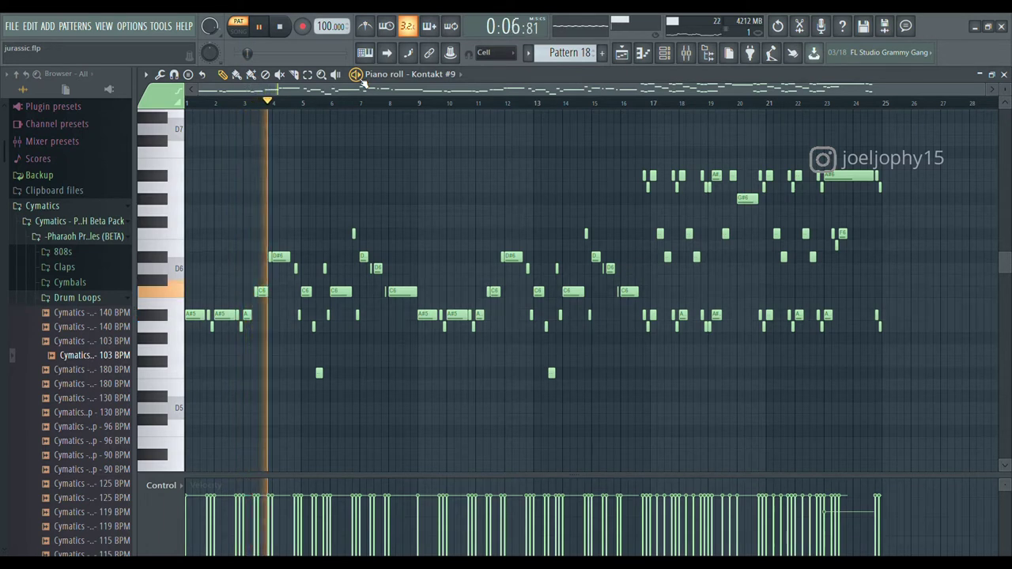
pyautogui.press('space')
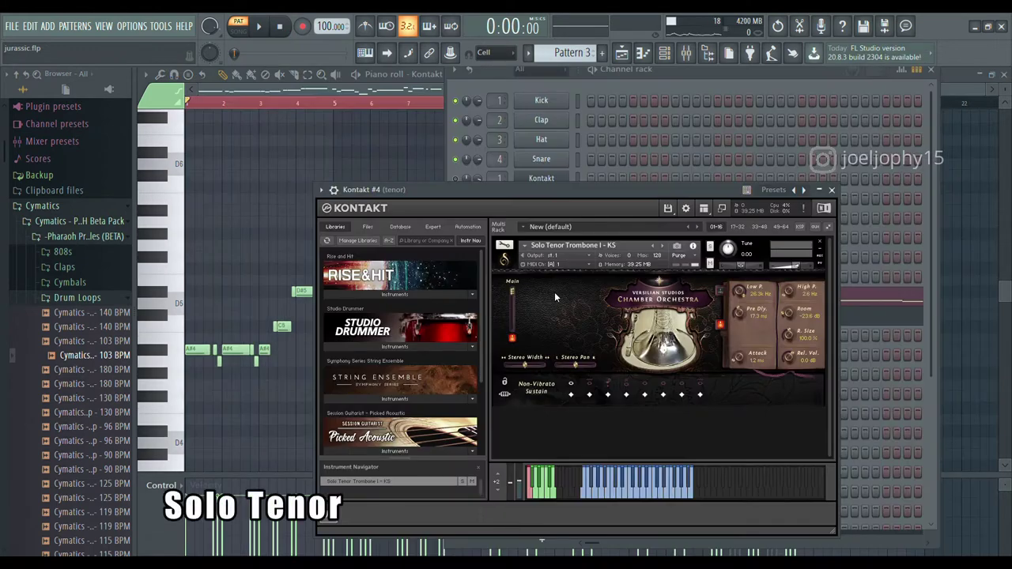
pyautogui.click(359, 91)
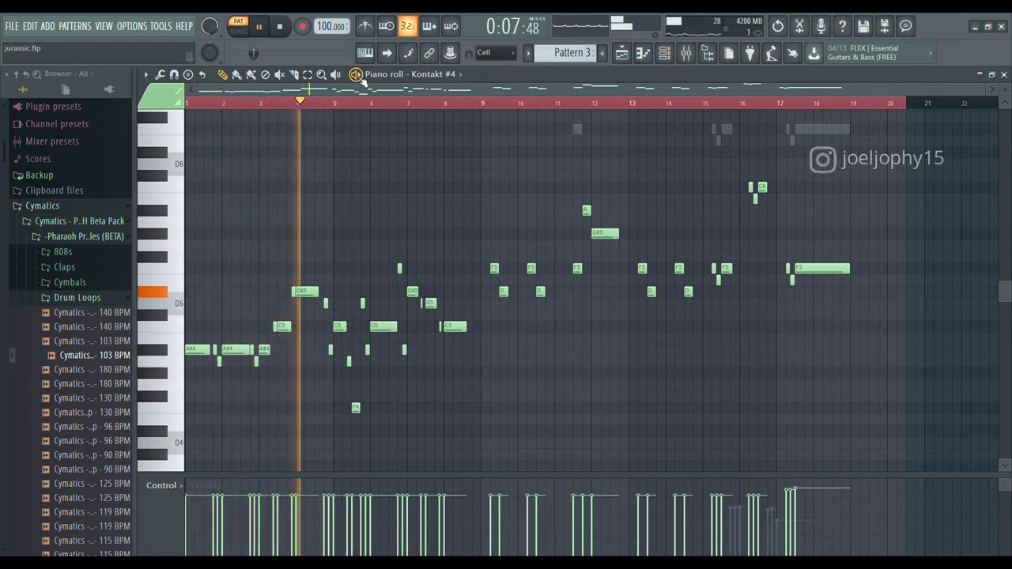
pyautogui.click(281, 28)
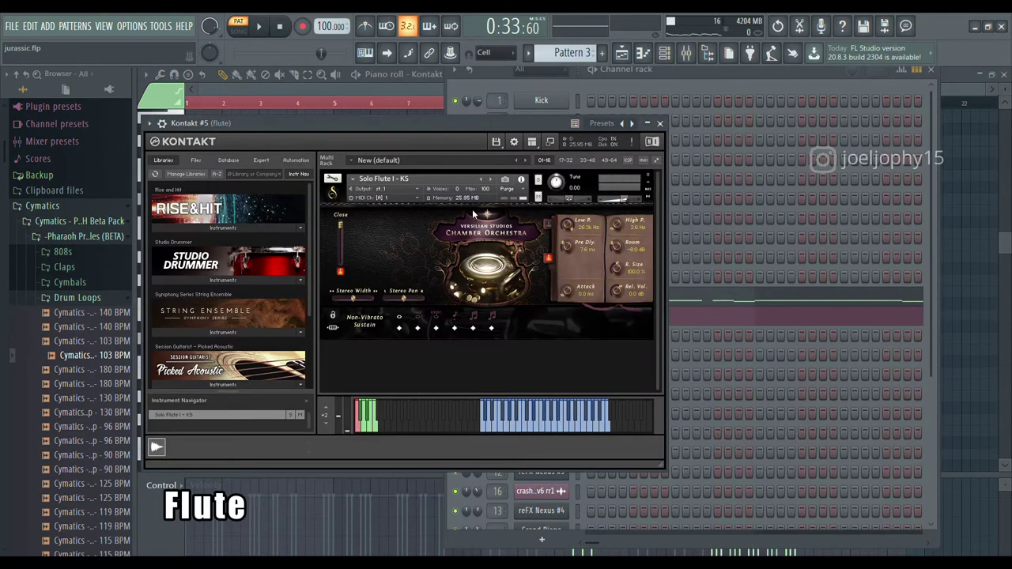
# Step: Play back the Kontakt #5 solo flute part of Pattern 3 in the piano roll
pyautogui.click(420, 90)
pyautogui.press('space')
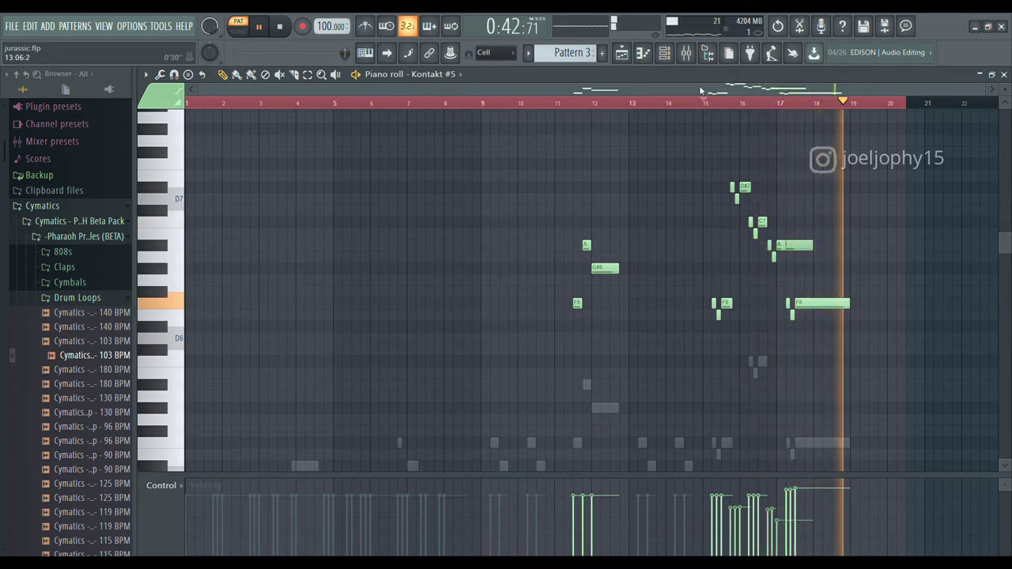
pyautogui.press('space')
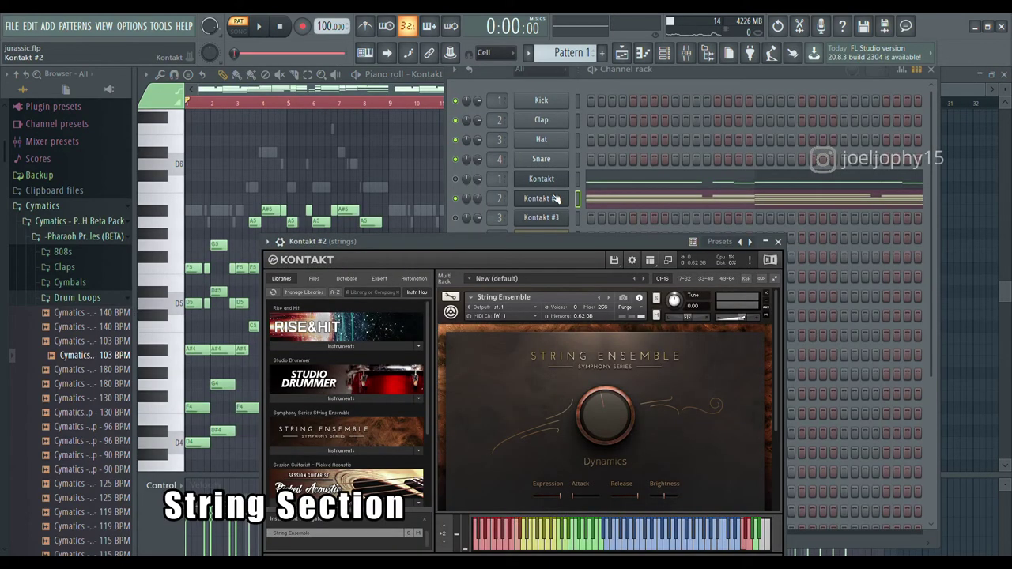
# Step: Play back the Kontakt #2 string section chords of Pattern 1 in the piano roll
pyautogui.click(400, 94)
pyautogui.press('space')
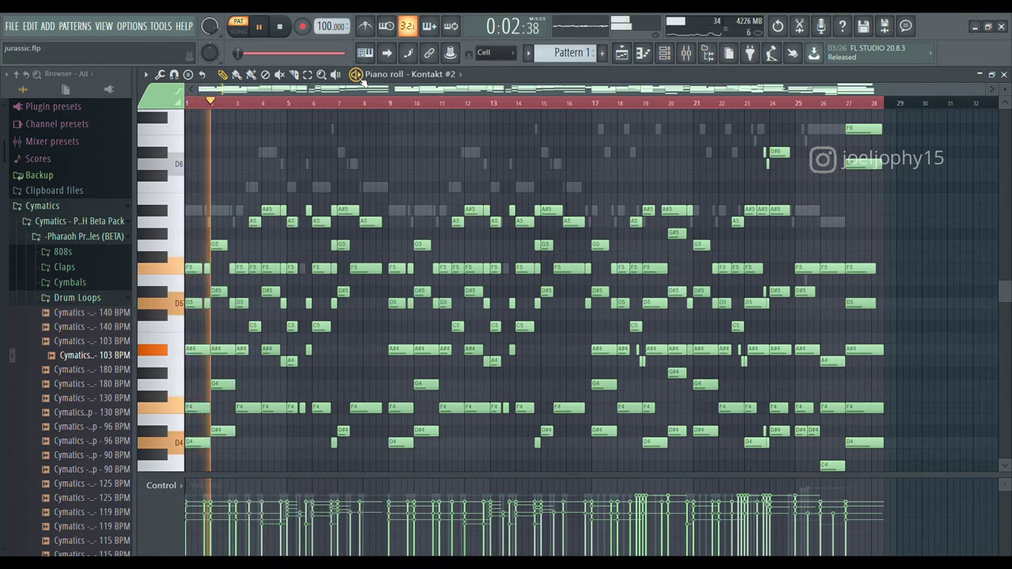
pyautogui.scroll(-2, 363, 138)
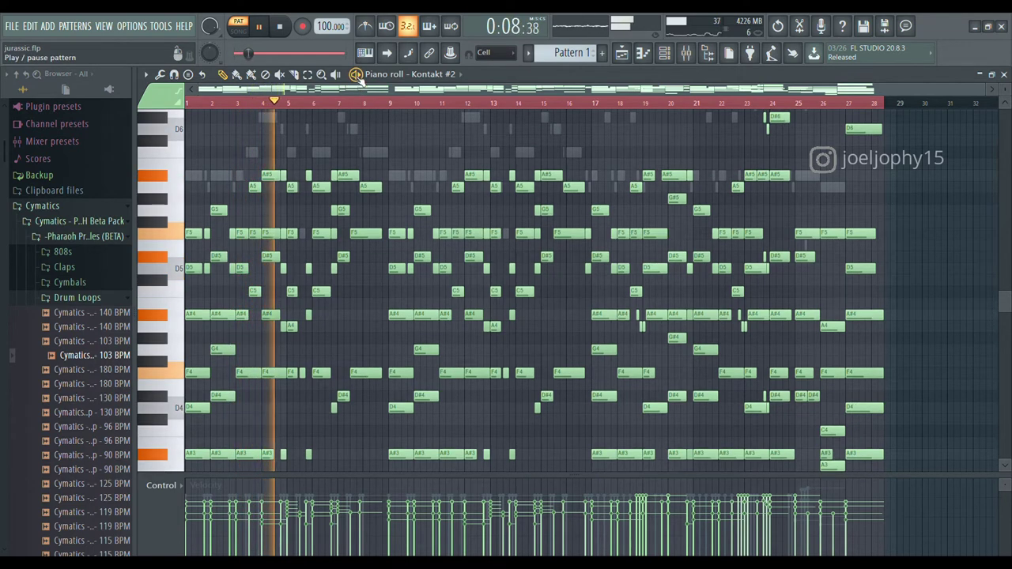
pyautogui.press('space')
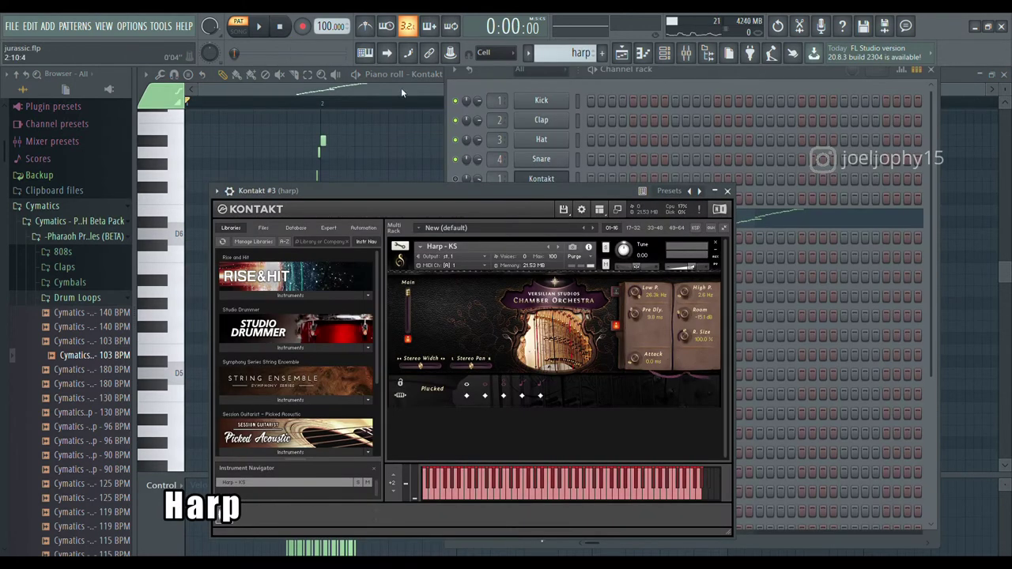
# Step: Play back the harp pattern's rising run and open the bass drum tremolo clip on Track 3 of the playlist
pyautogui.click(402, 93)
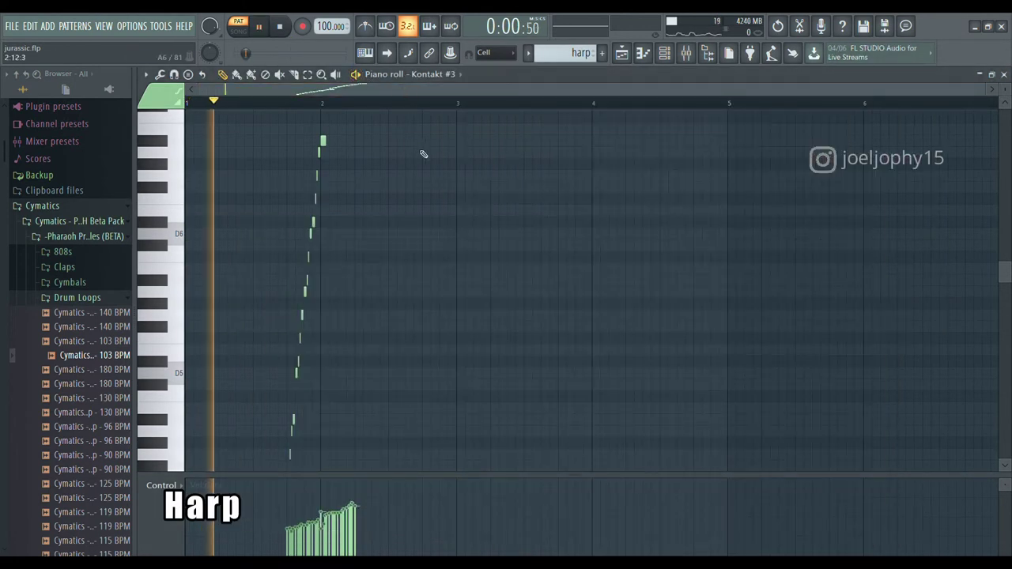
pyautogui.scroll(4, 425, 157)
pyautogui.scroll(-1, 427, 159)
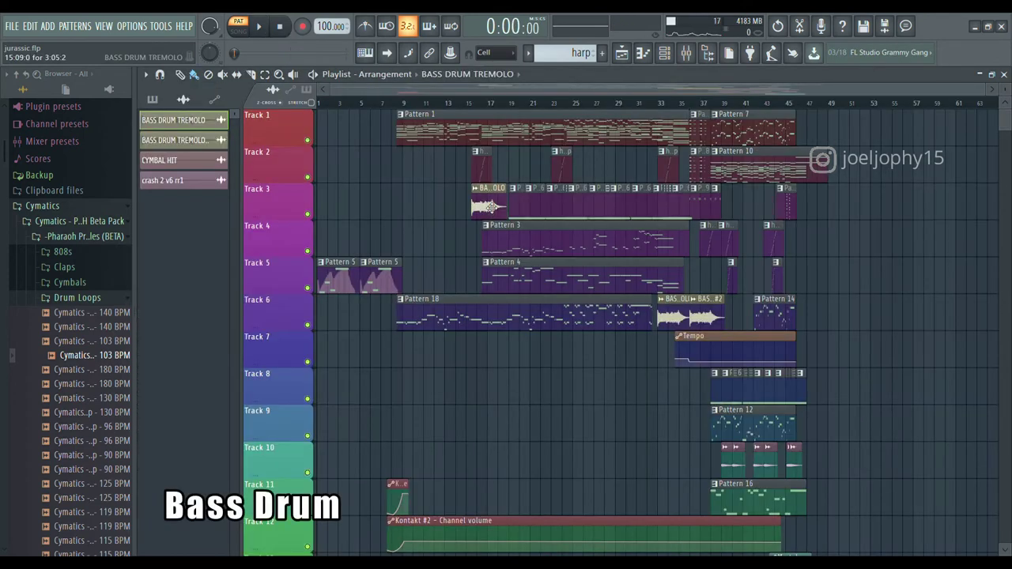
pyautogui.doubleClick(491, 207)
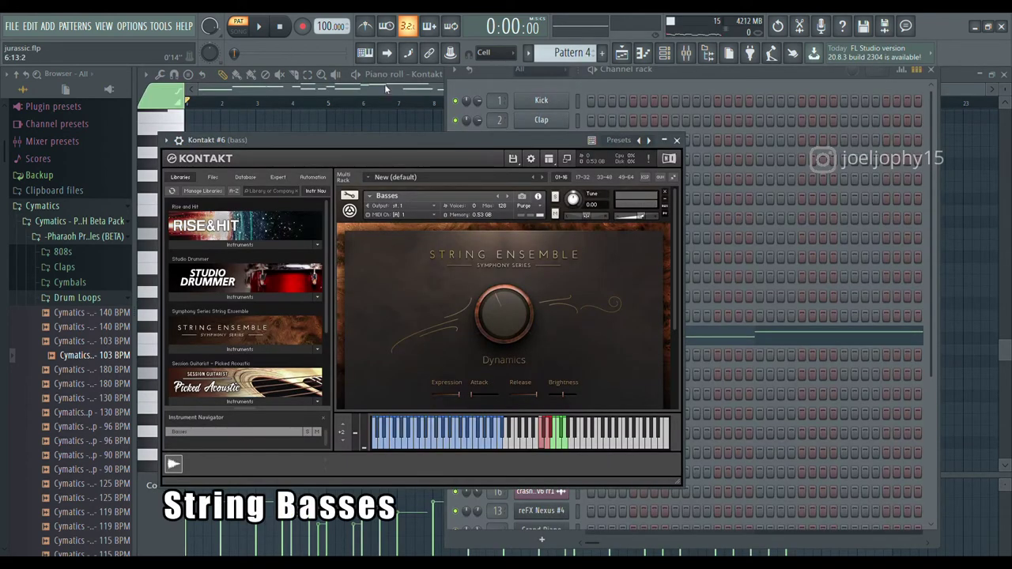
# Step: Play back the Kontakt #6 string basses part of Pattern 4 in the piano roll
pyautogui.click(384, 83)
pyautogui.press('space')
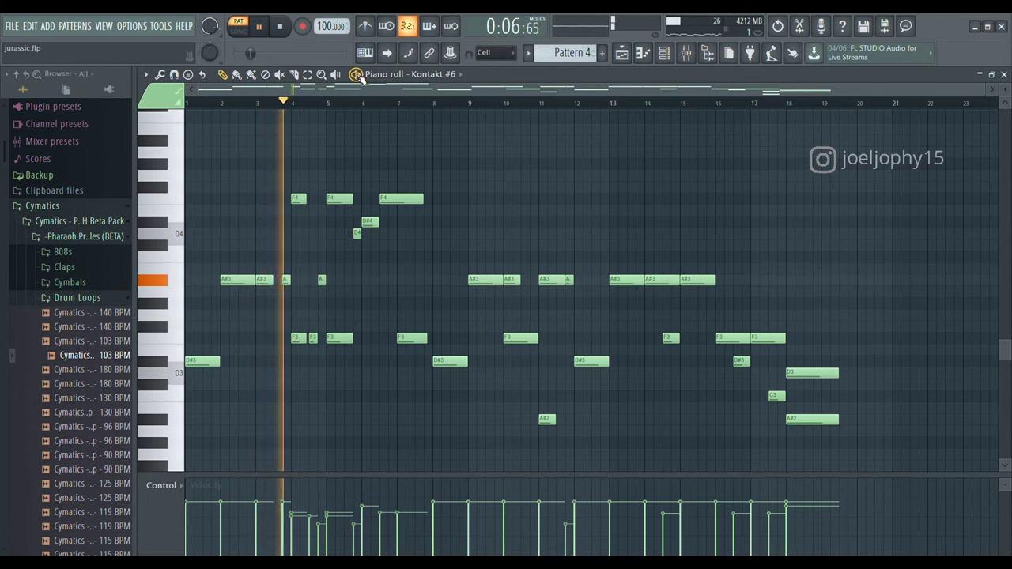
pyautogui.click(282, 28)
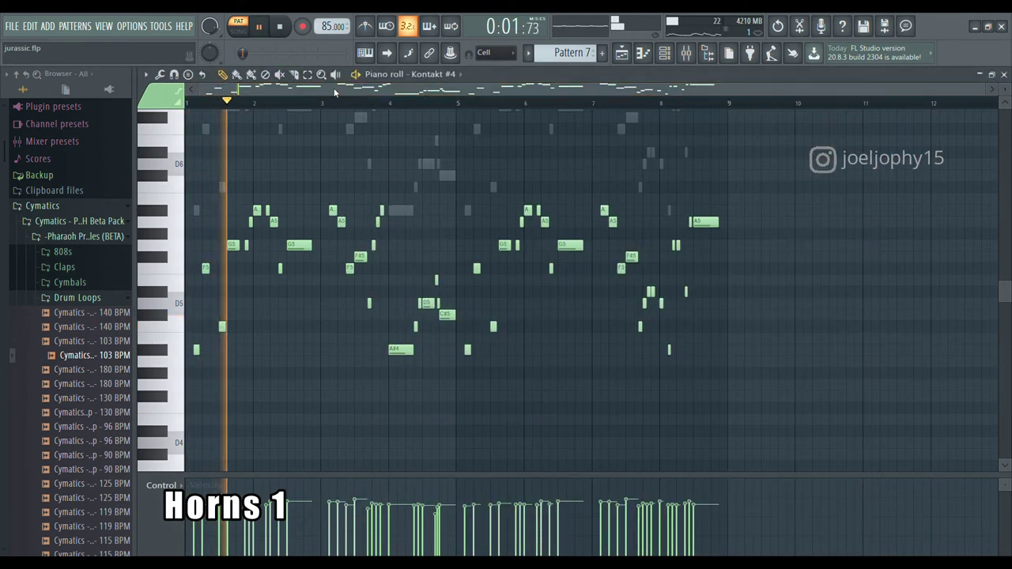
# Step: Play back the Kontakt #4 horn part and the Kontakt #5 flute part of Pattern 7
pyautogui.click(326, 93)
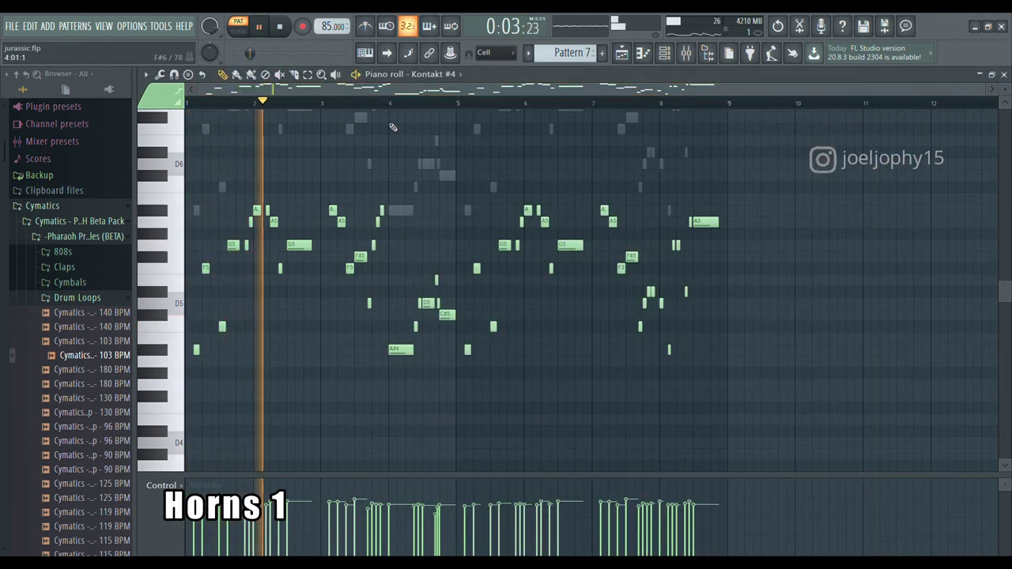
pyautogui.click(262, 27)
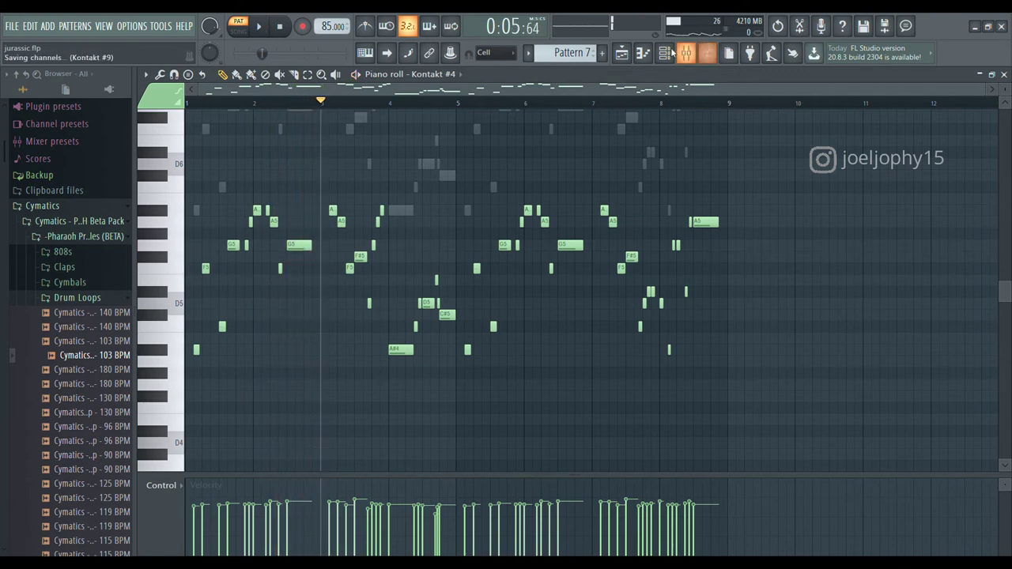
pyautogui.click(666, 52)
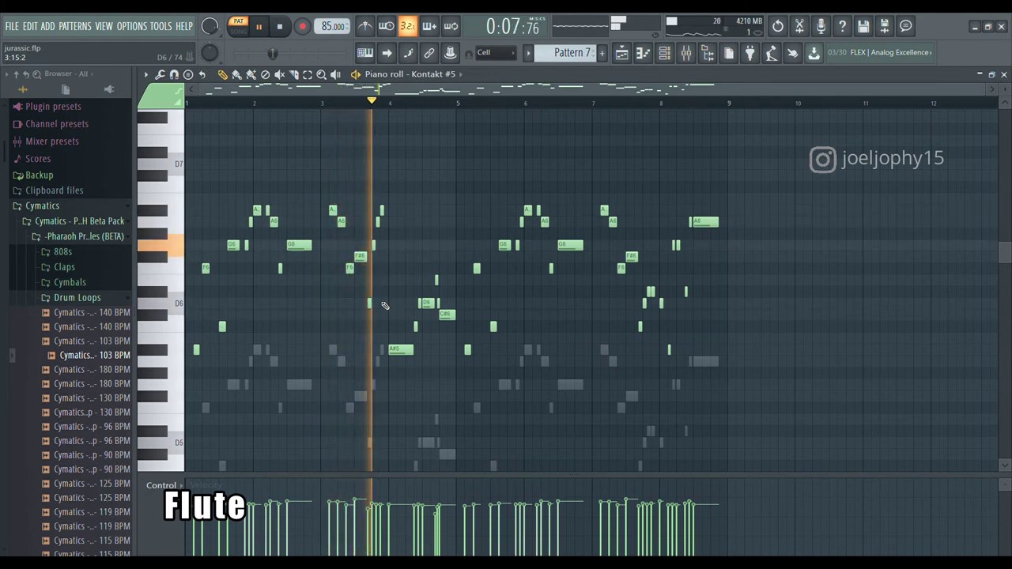
pyautogui.scroll(1, 385, 305)
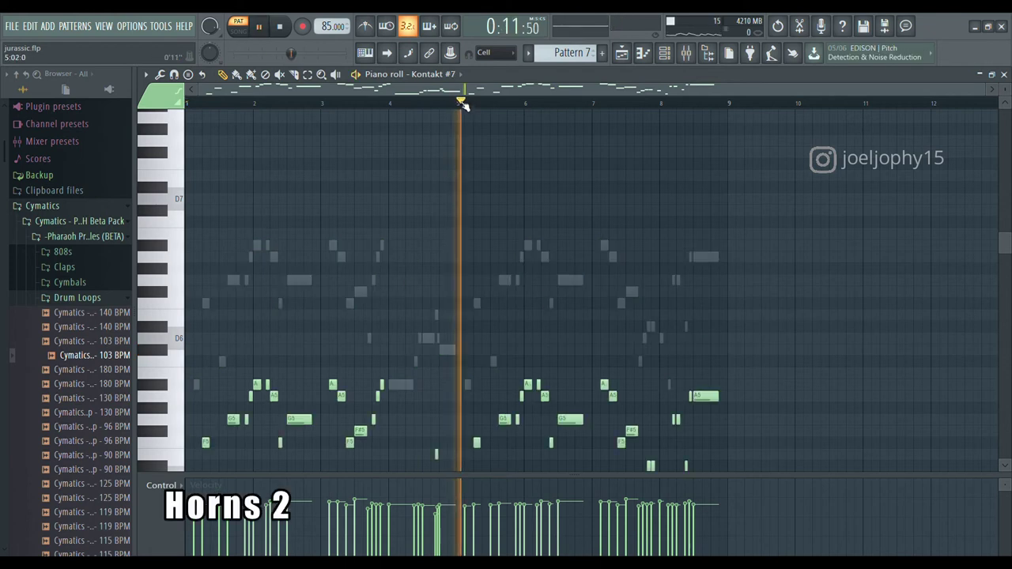
# Step: Play back the second horn part on Kontakt #7 and the trumpet part on Kontakt #8 in Pattern 7
pyautogui.scroll(-4, 474, 155)
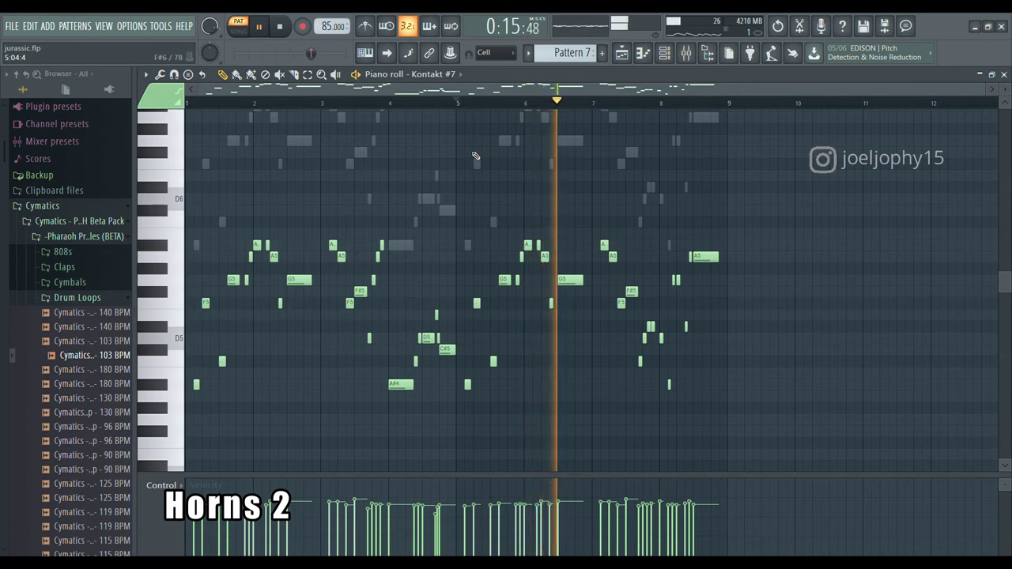
pyautogui.click(262, 27)
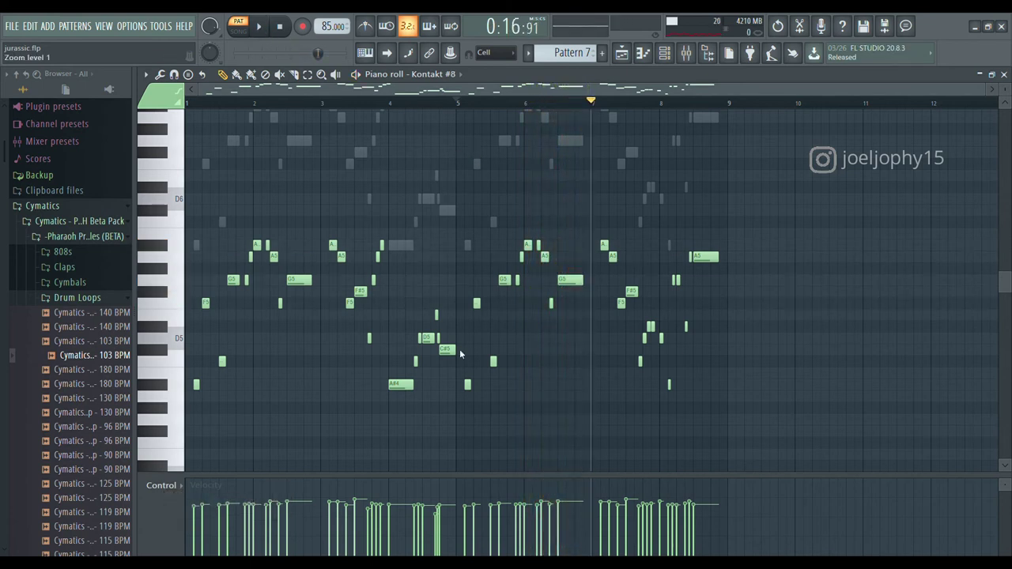
pyautogui.press('space')
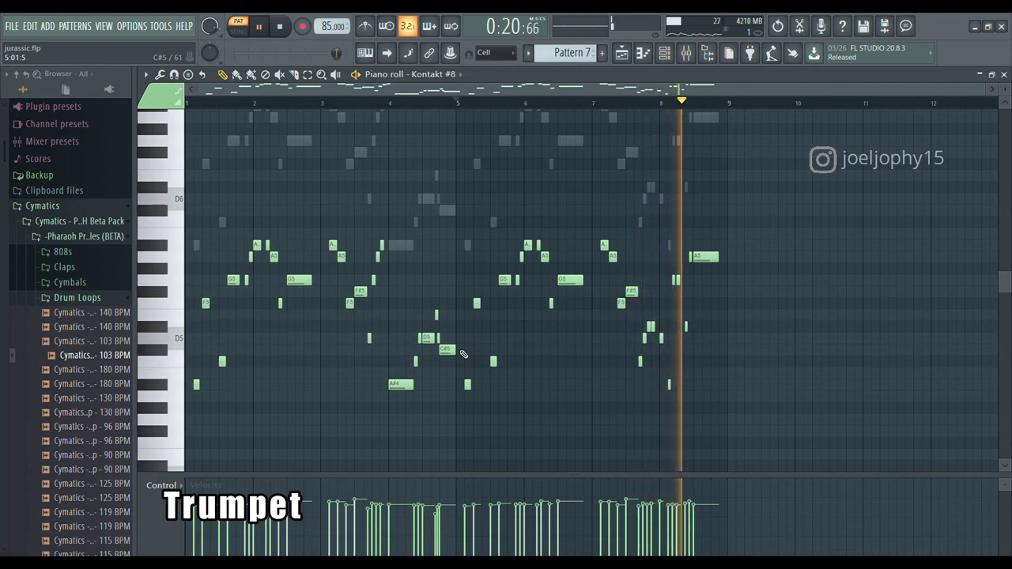
pyautogui.click(281, 26)
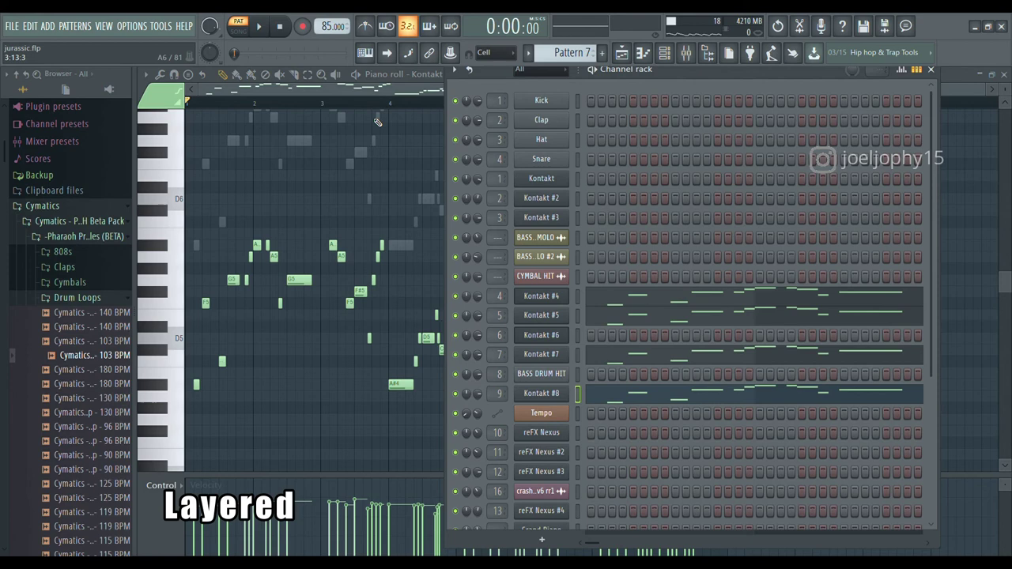
# Step: Play back all the layered brass and flute parts of Pattern 7 together
pyautogui.click(377, 95)
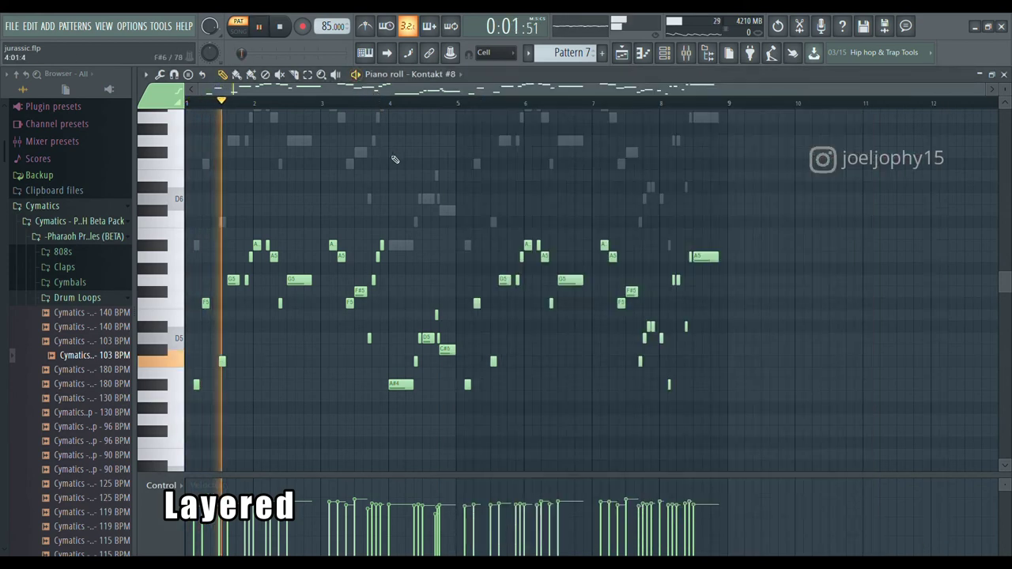
pyautogui.scroll(3, 395, 159)
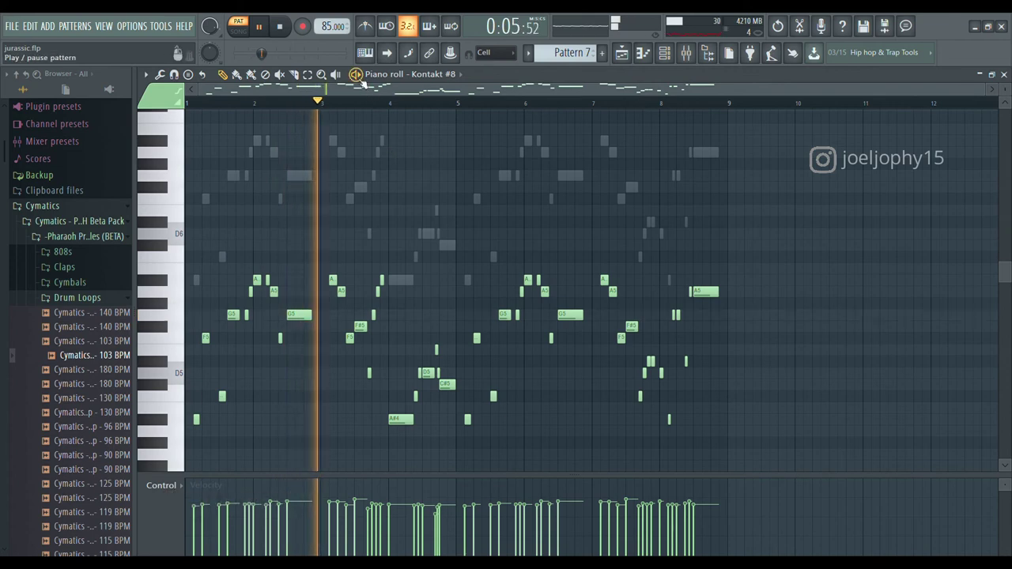
pyautogui.press('space')
pyautogui.click(622, 53)
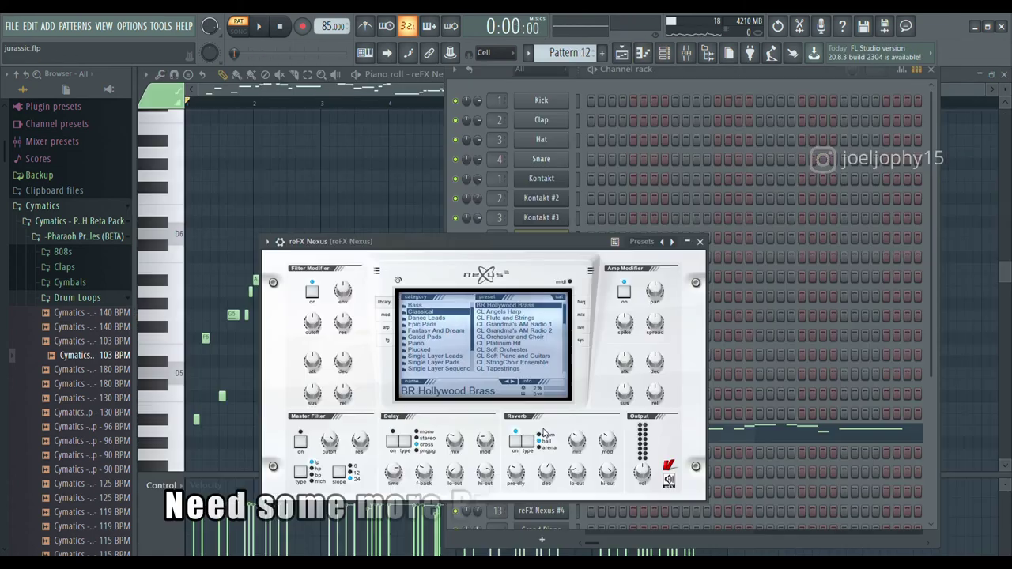
# Step: Play back the reFX Nexus Hollywood Brass part of Pattern 12 and the Native Synthbrass part of Pattern 14
pyautogui.click(377, 96)
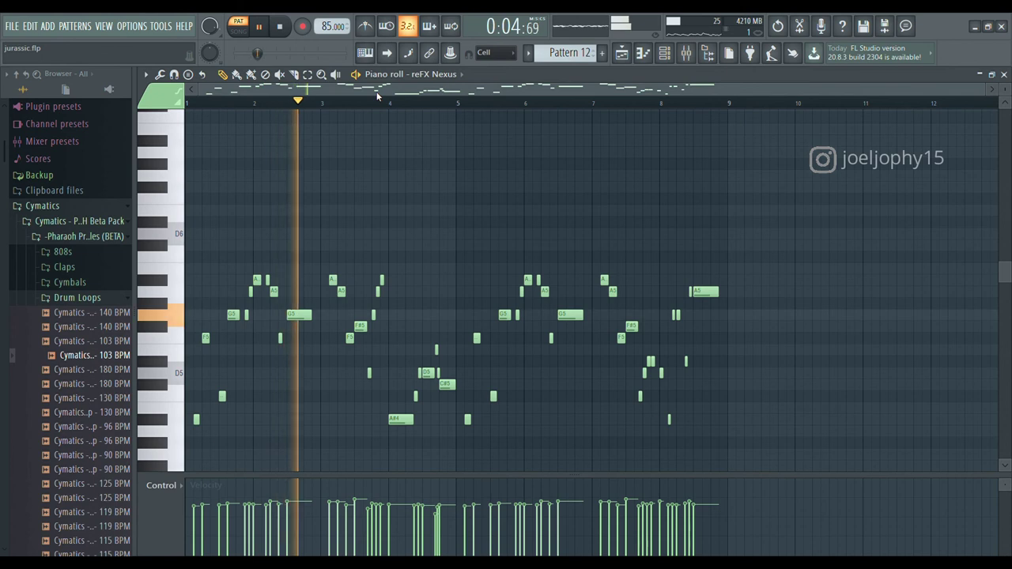
pyautogui.click(286, 26)
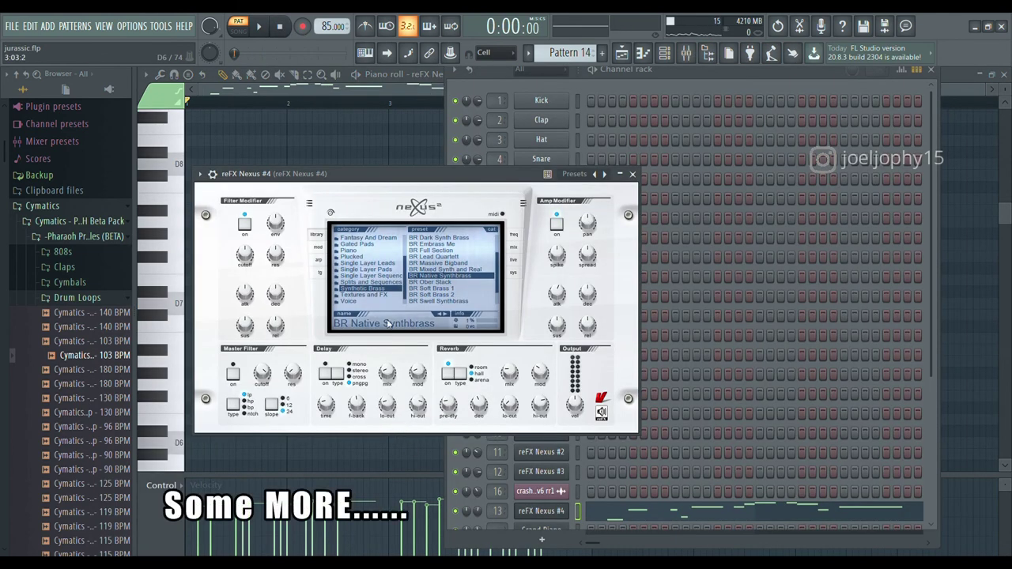
pyautogui.click(373, 90)
pyautogui.press('space')
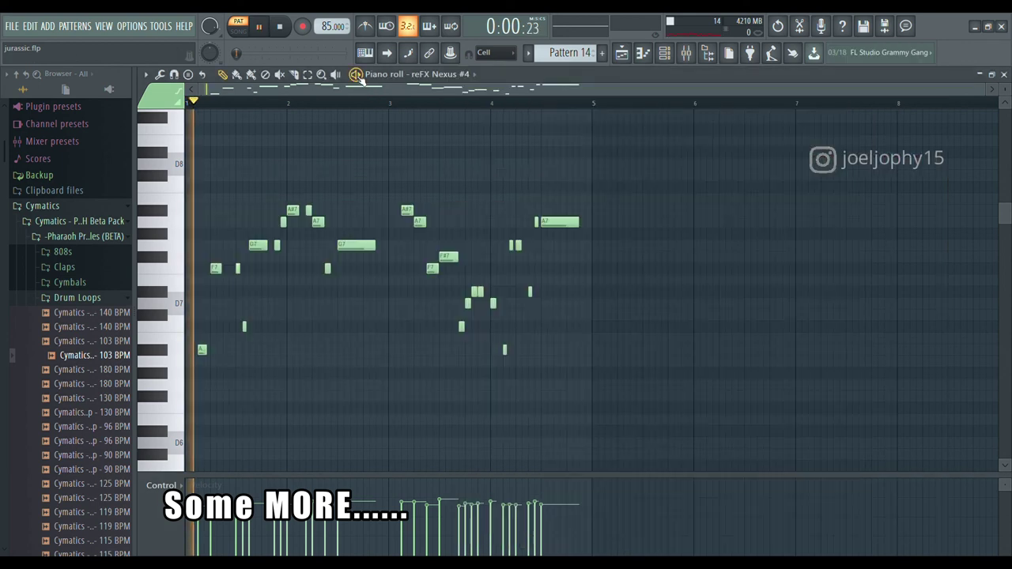